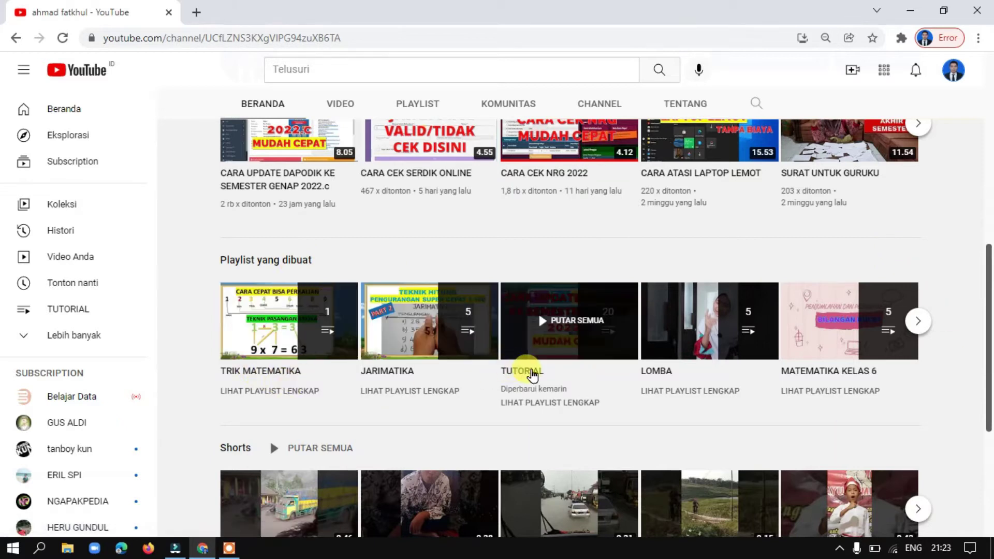
left_click(917, 323)
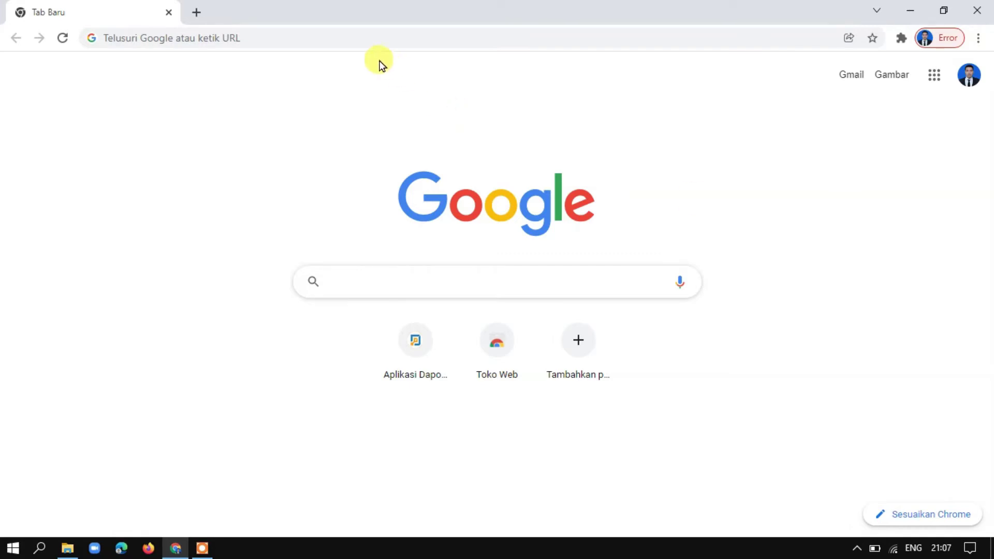
Open localhost:5774 and log in to Dapodik for 2021/2022 Genap with the saved credentials
left_click(344, 37)
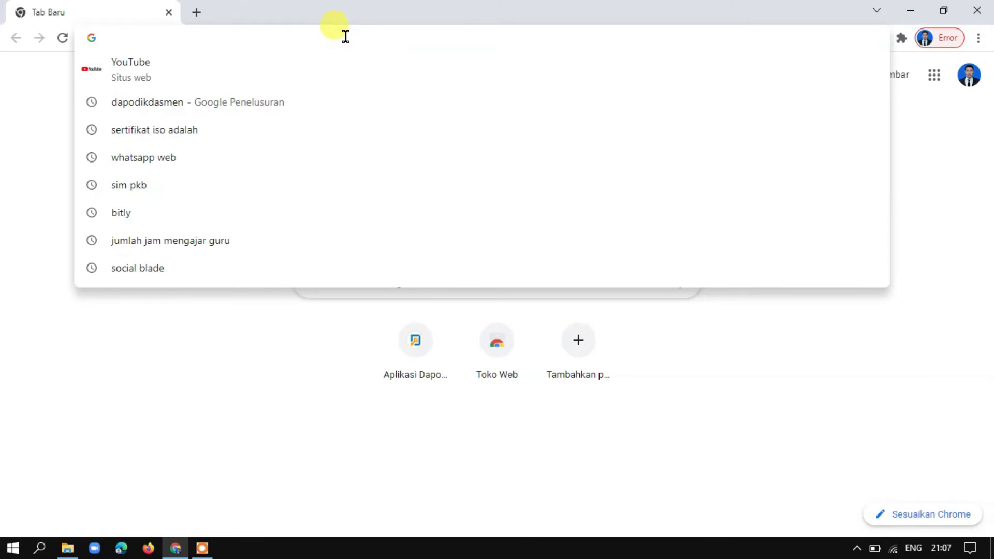
type("localhost:5774")
key("Return")
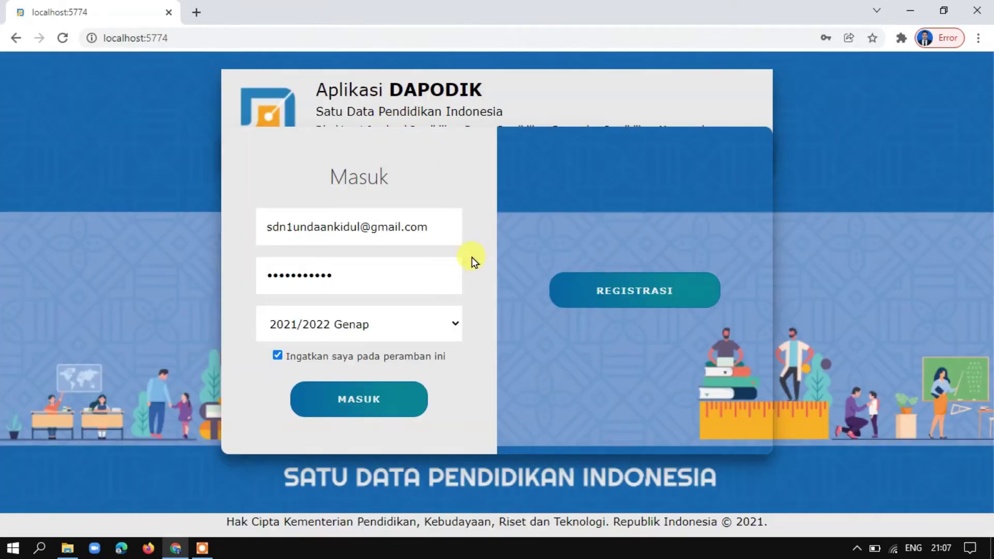
left_click(390, 414)
left_click(195, 215)
Open the local validation (Validasi Lokal) and examine the issues listed for Sekolah
left_click(124, 453)
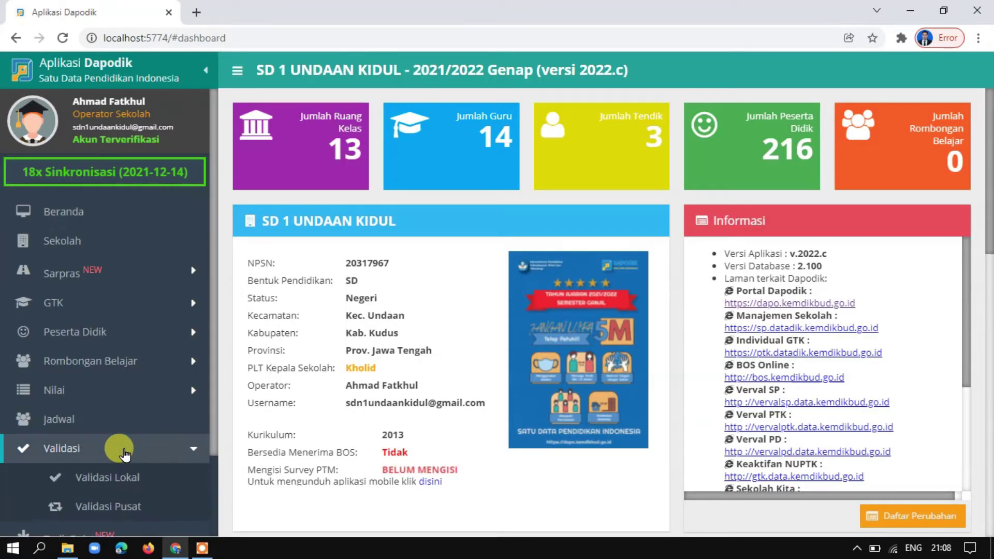
left_click(130, 482)
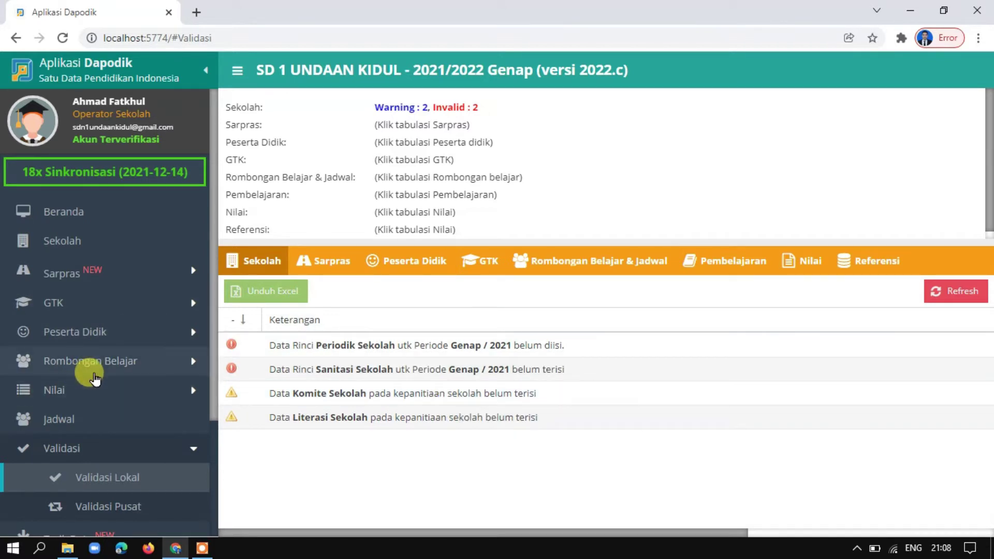
left_click(260, 272)
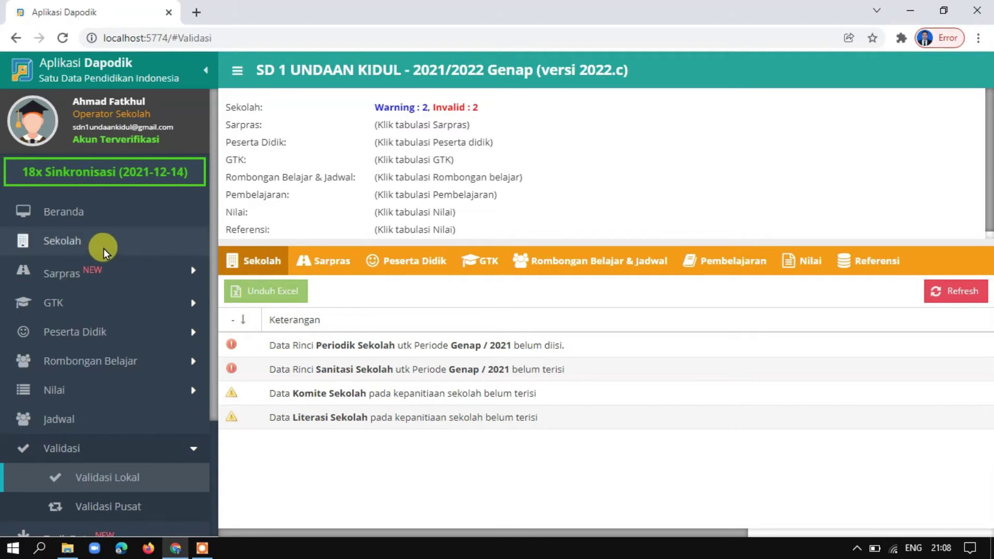
In the school's periodic data, set Waktu penyelenggaraan to Pagi/6 hari and Sumber listrik to PLN
left_click(76, 248)
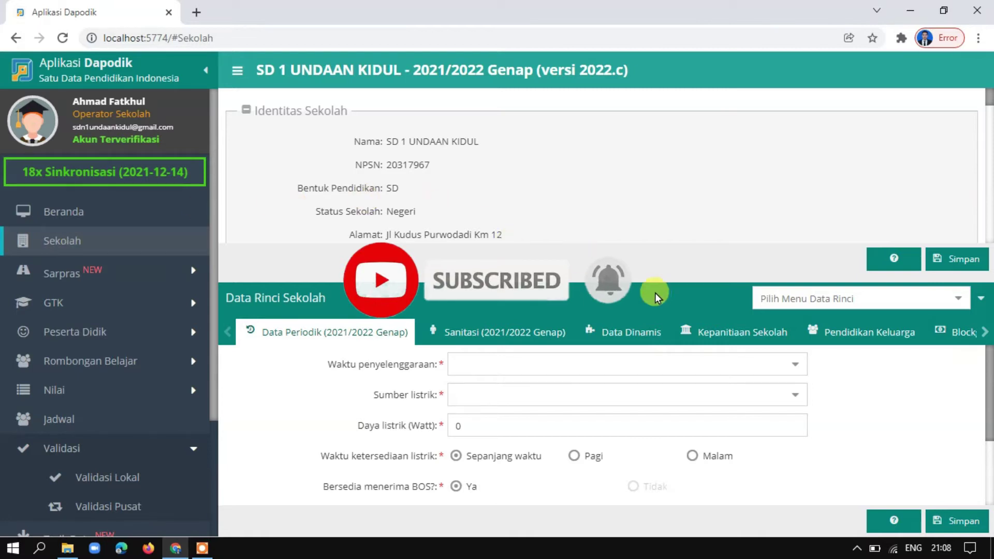
left_click(794, 364)
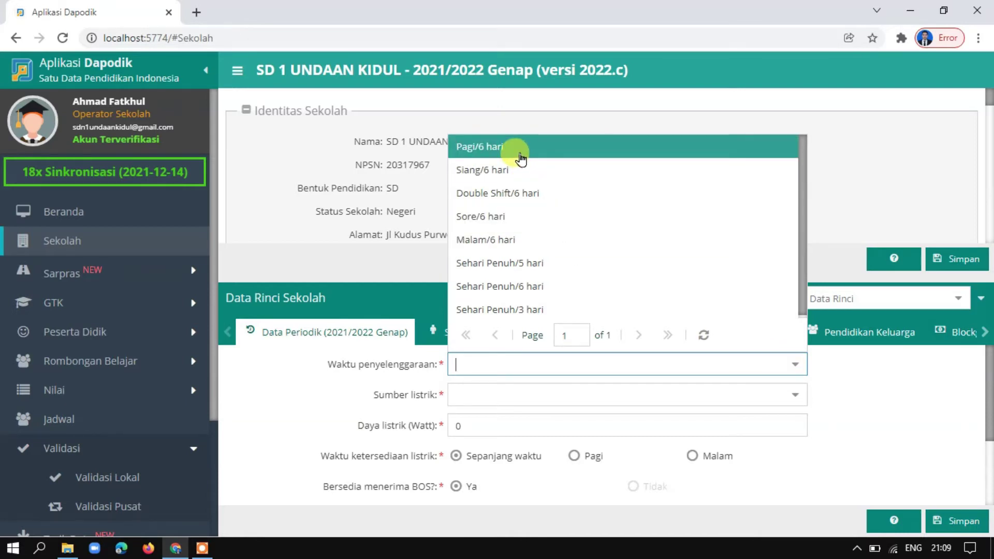
left_click(520, 156)
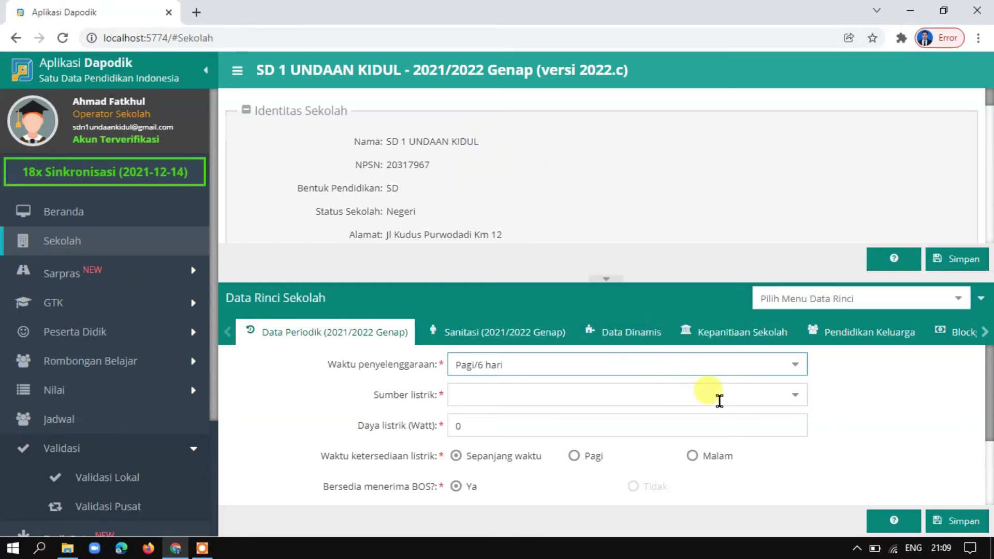
left_click(795, 398)
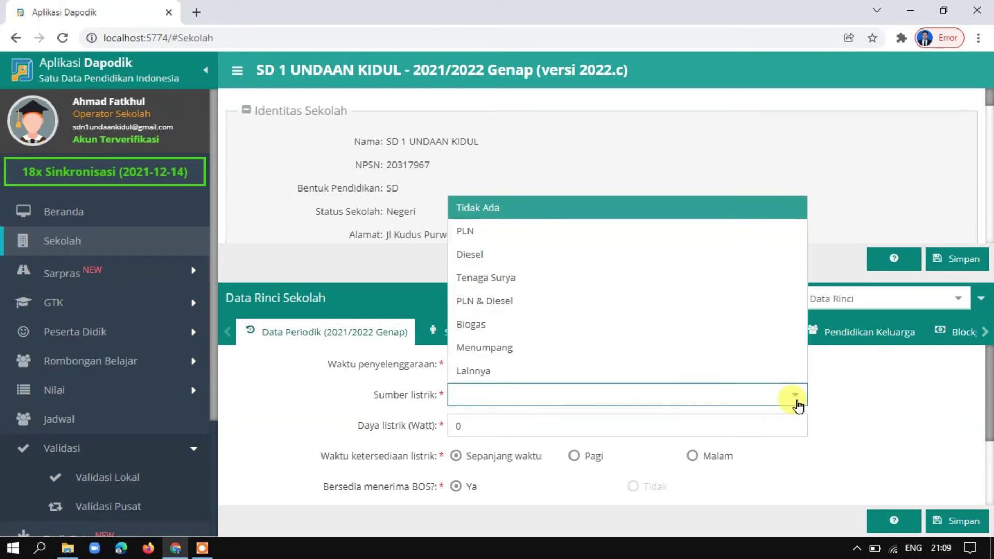
key("Down")
key("Return")
Set the school's electrical power, Daya listrik (Watt), to 893
left_click(784, 423)
key("BackSpace")
type("9")
type("00")
key("BackSpace")
key("BackSpace")
type("93")
Set Sertifikasi ISO to Belum Bersertifikat and Akses Internet to Telkom Speedy
scroll(784, 423, "down", 1)
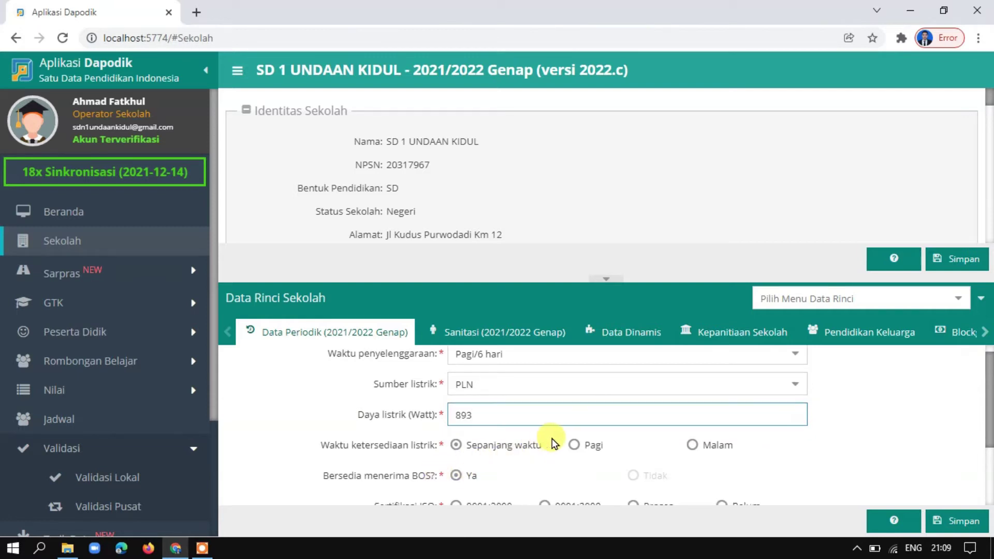
scroll(569, 453, "down", 2)
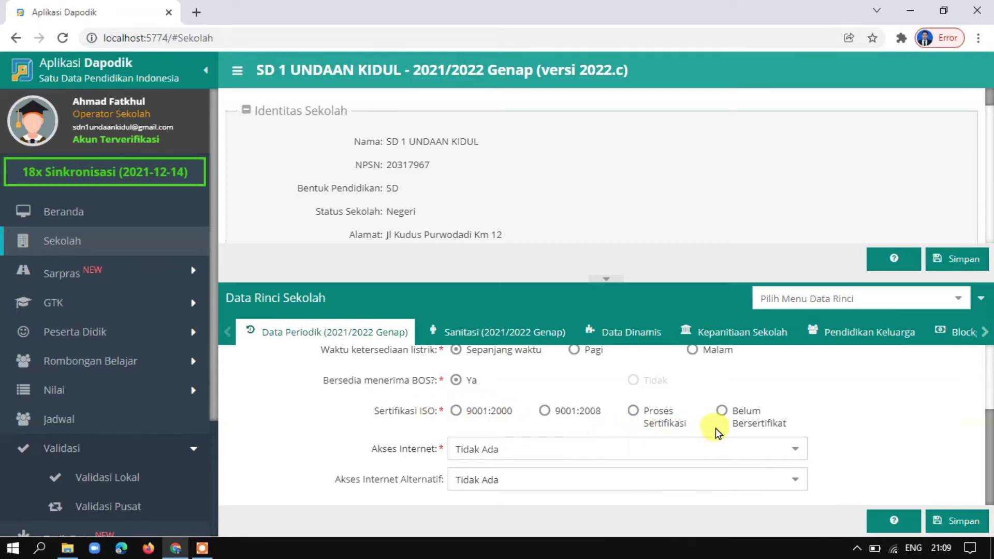
left_click(725, 414)
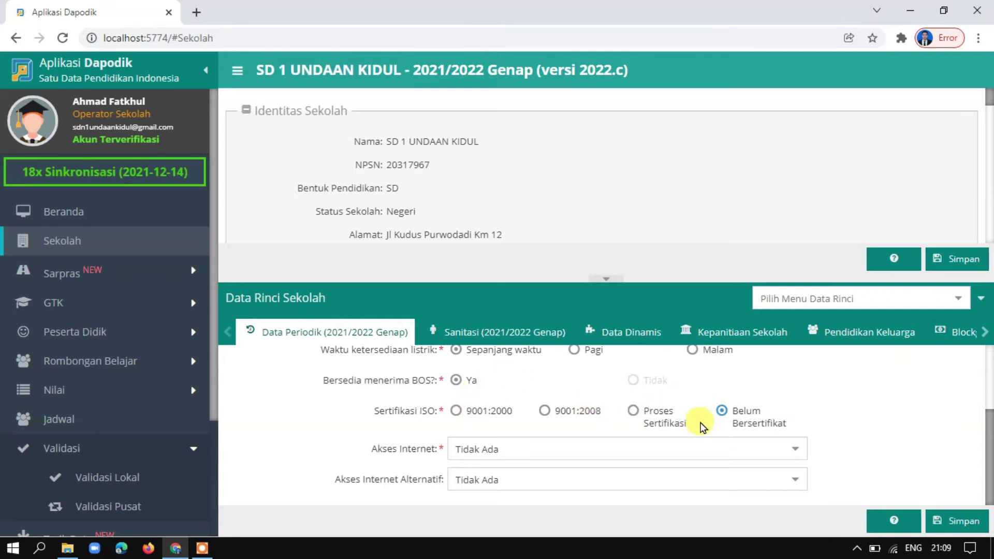
left_click(794, 451)
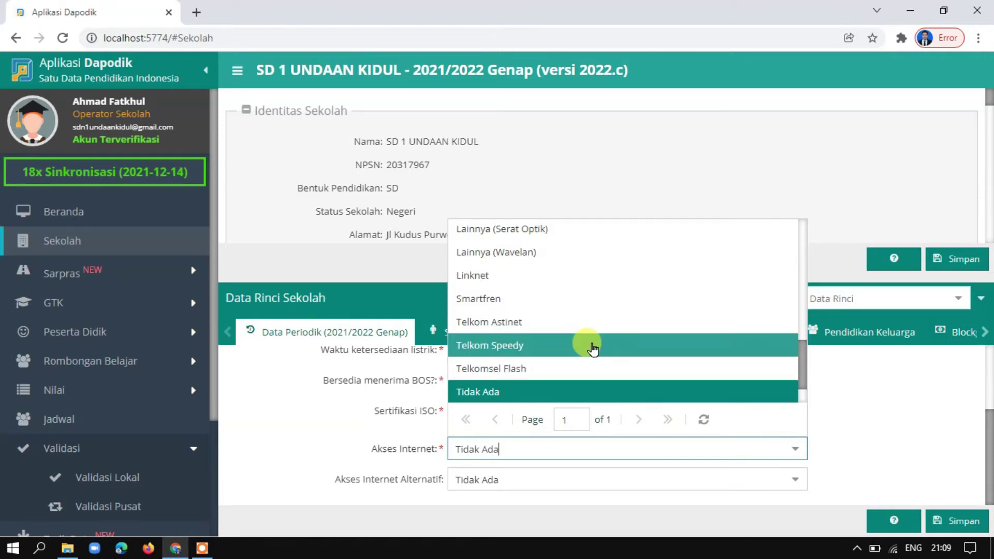
left_click(593, 348)
Choose Tidak Ada for Akses Internet Alternatif and save the periodic data
left_click(791, 488)
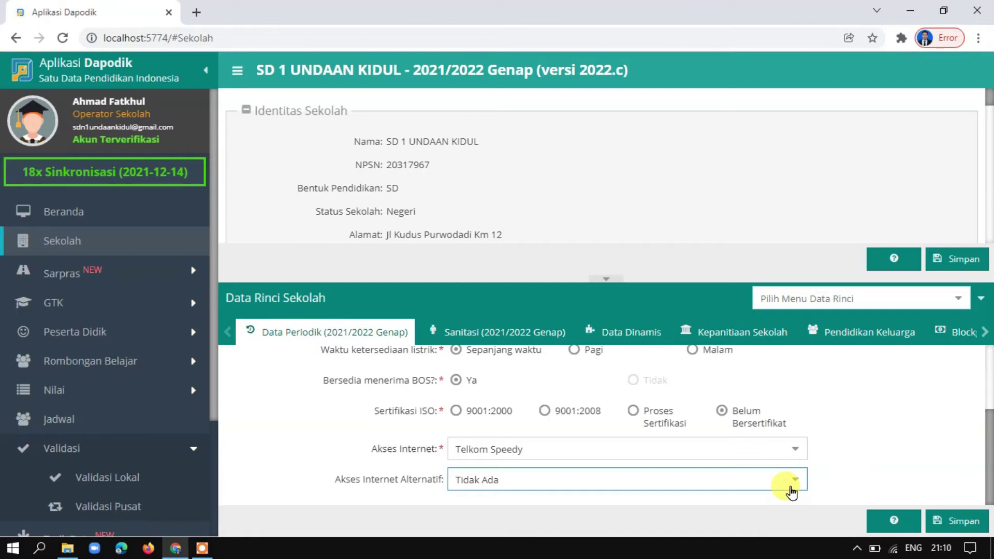
left_click(791, 488)
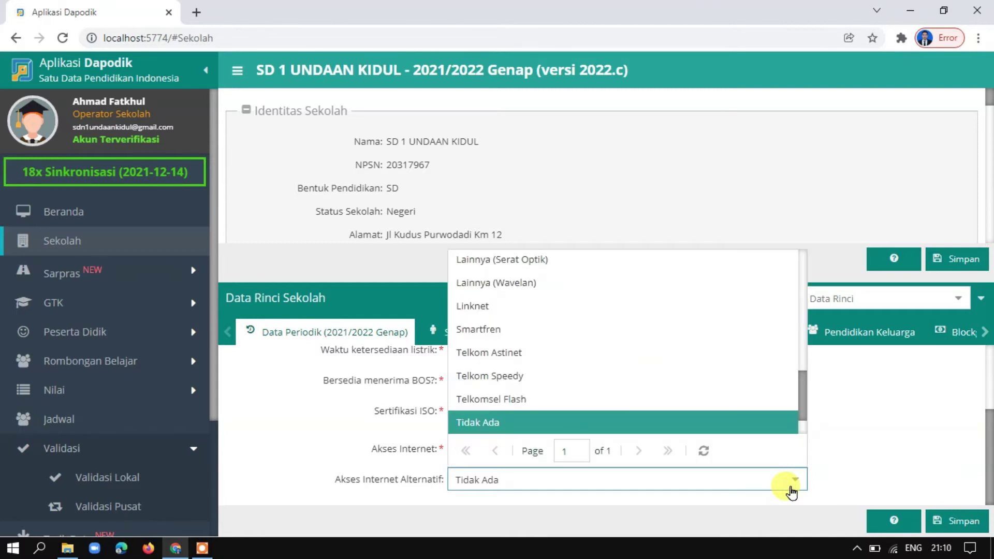
left_click(582, 422)
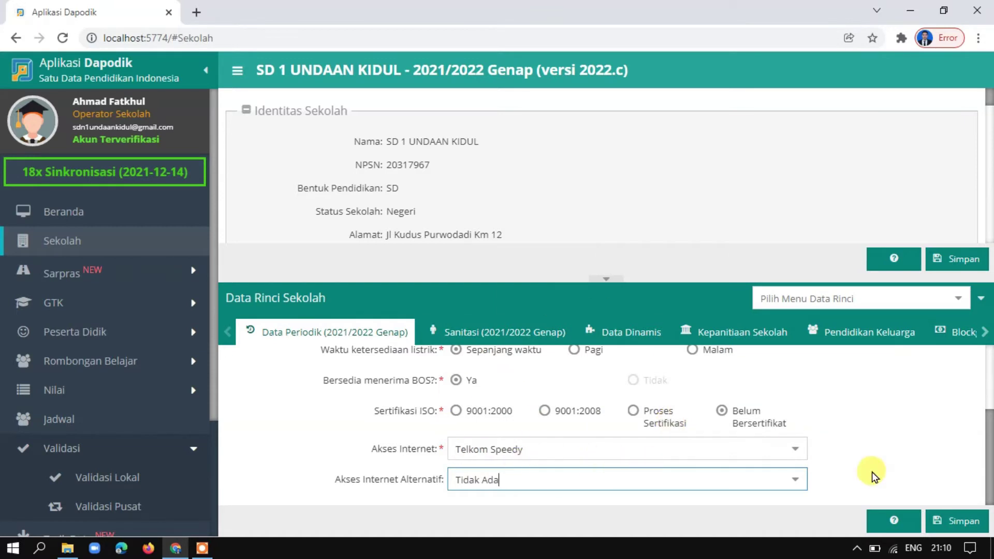
left_click(953, 520)
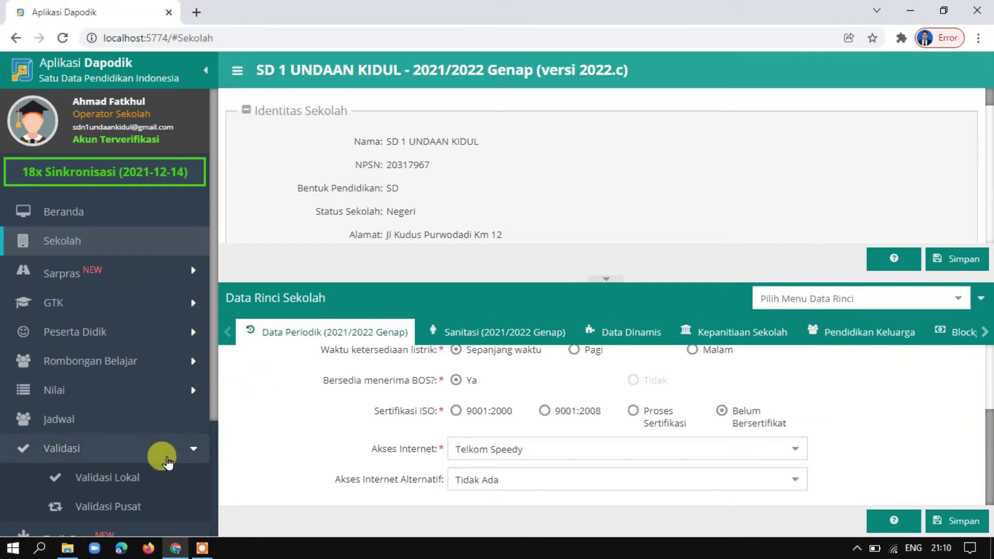
Return to the local validation and refresh the Sekolah results
left_click(141, 477)
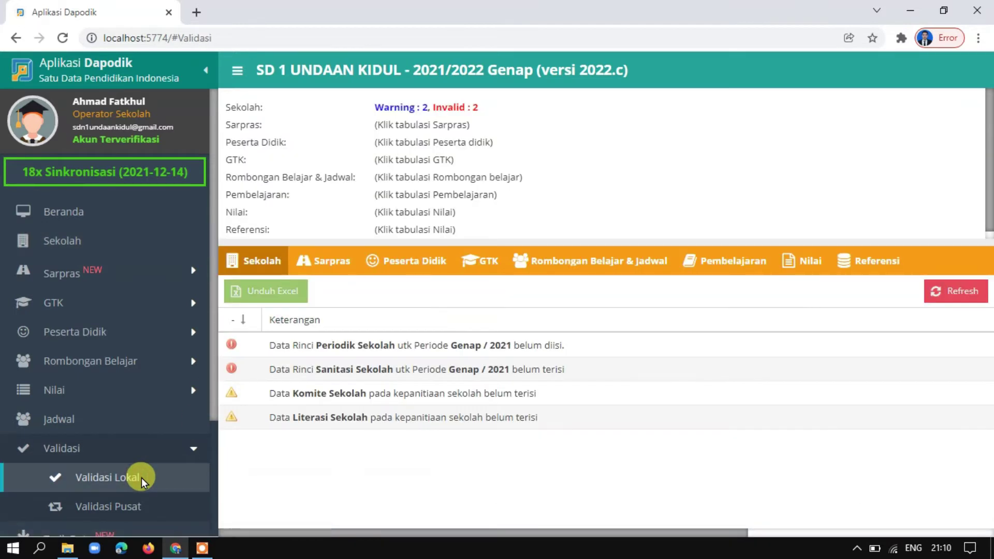
left_click(957, 299)
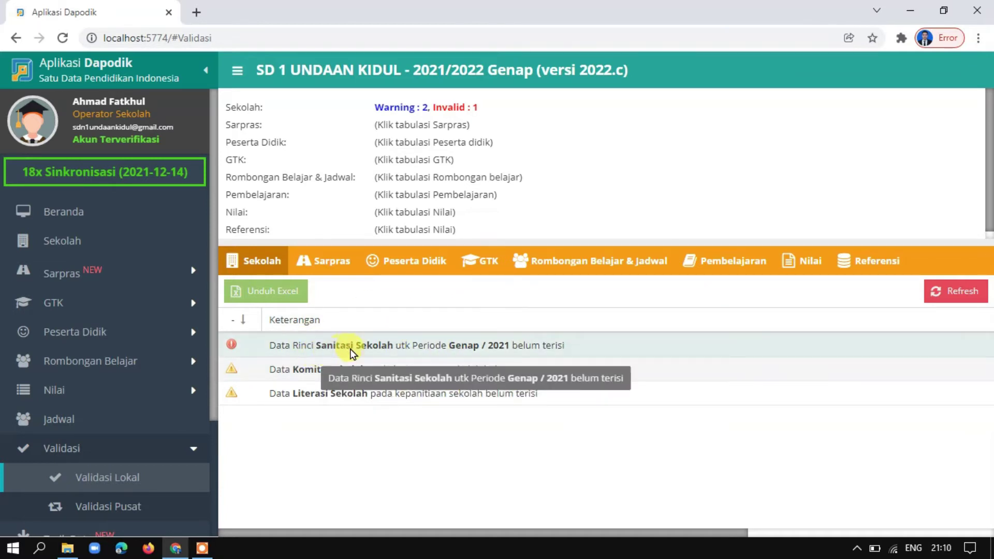
Open the school's Sanitasi (2021/2022 Genap) data and set Sumber air to Ledeng/PAM
left_click(66, 242)
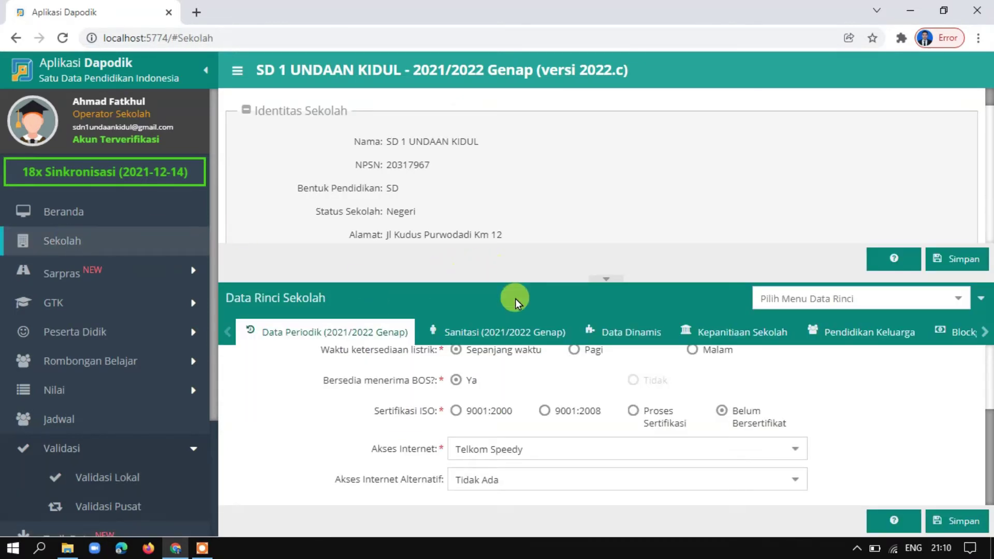
left_click(513, 332)
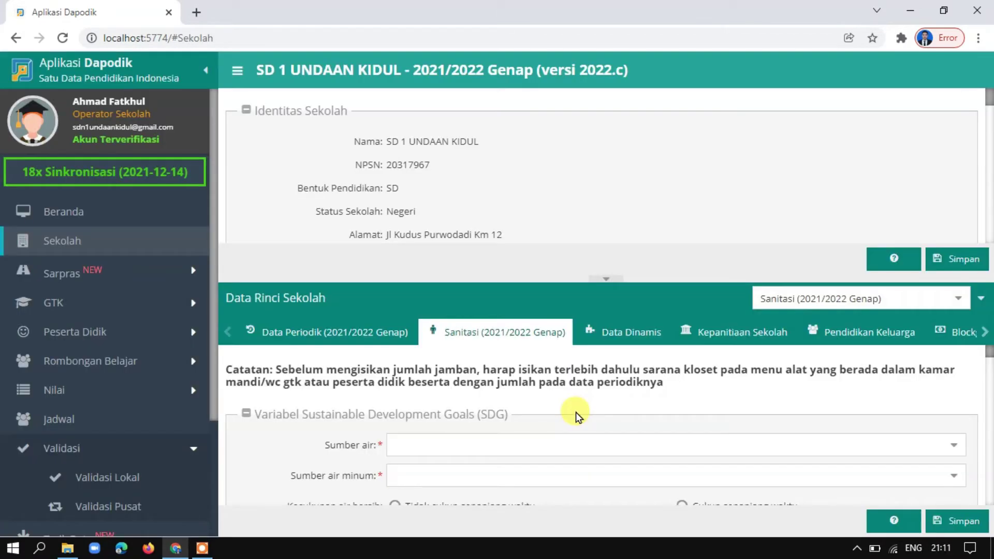
scroll(575, 412, "down", 2)
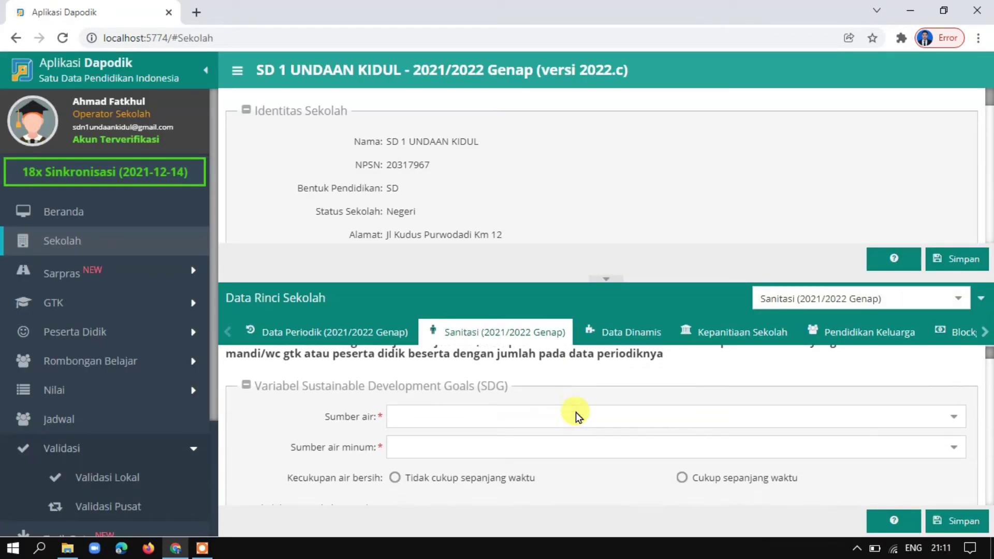
left_click(952, 407)
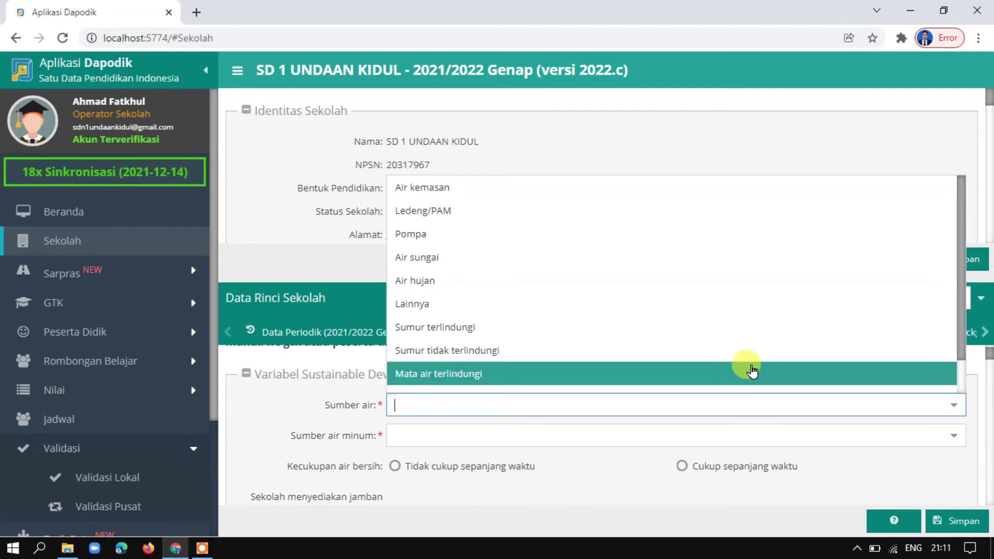
left_click(761, 306)
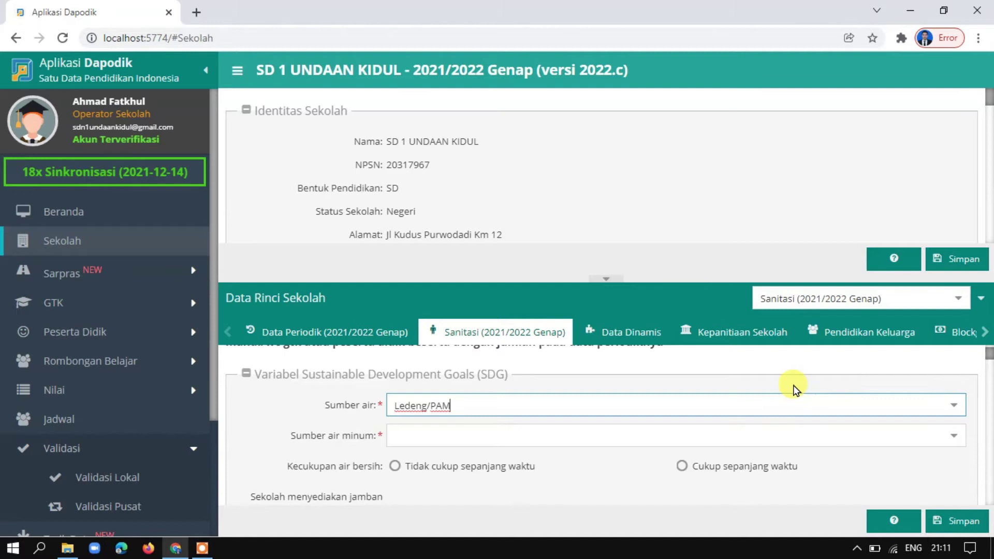
Select the drinking water source under Sumber air minum in the sanitation data
scroll(792, 386, "down", 2)
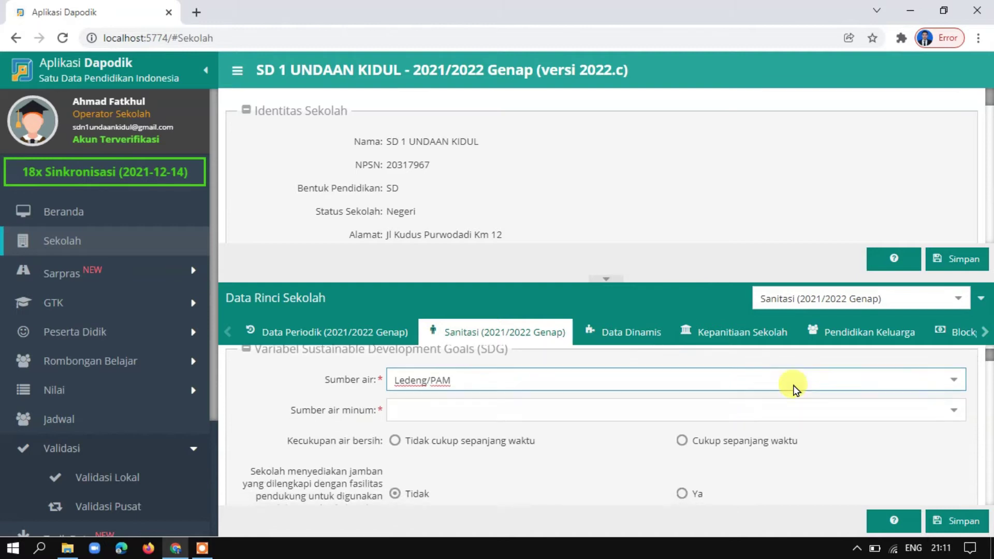
left_click(953, 403)
left_click(826, 446)
Set Kecukupan air bersih to Cukup sepanjang waktu and Tipe jamban to Leher angsa (toilet duduk/jongkok)
scroll(828, 443, "down", 2)
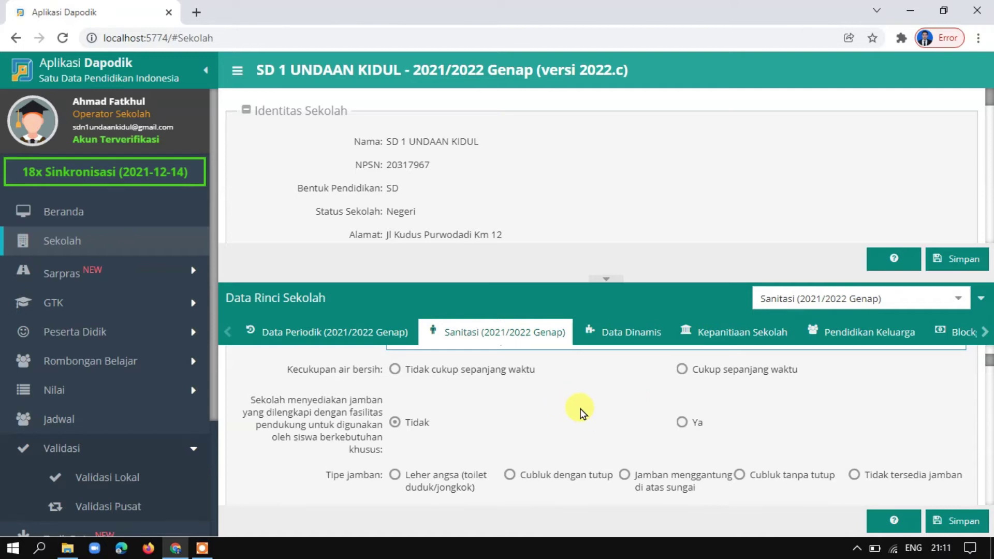
left_click(683, 369)
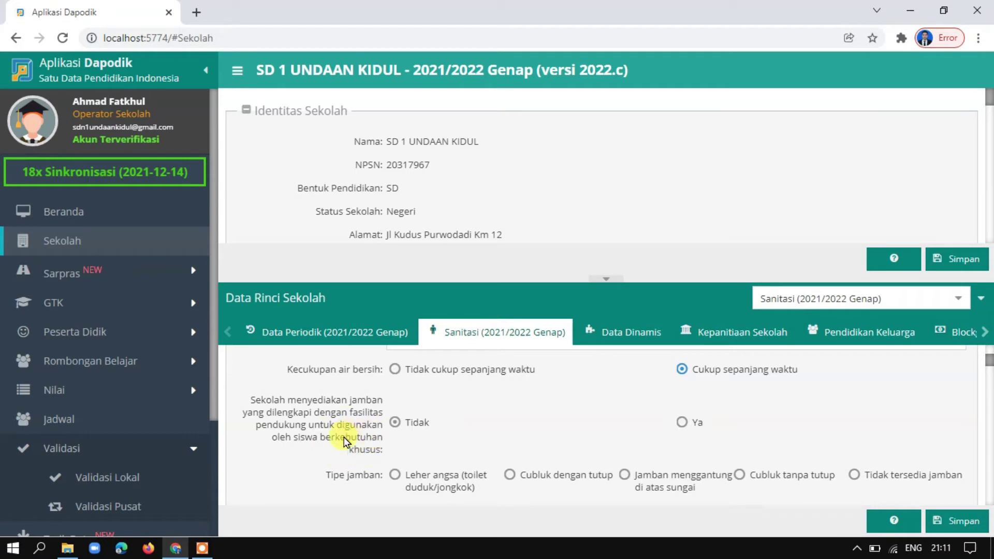
scroll(430, 434, "down", 1)
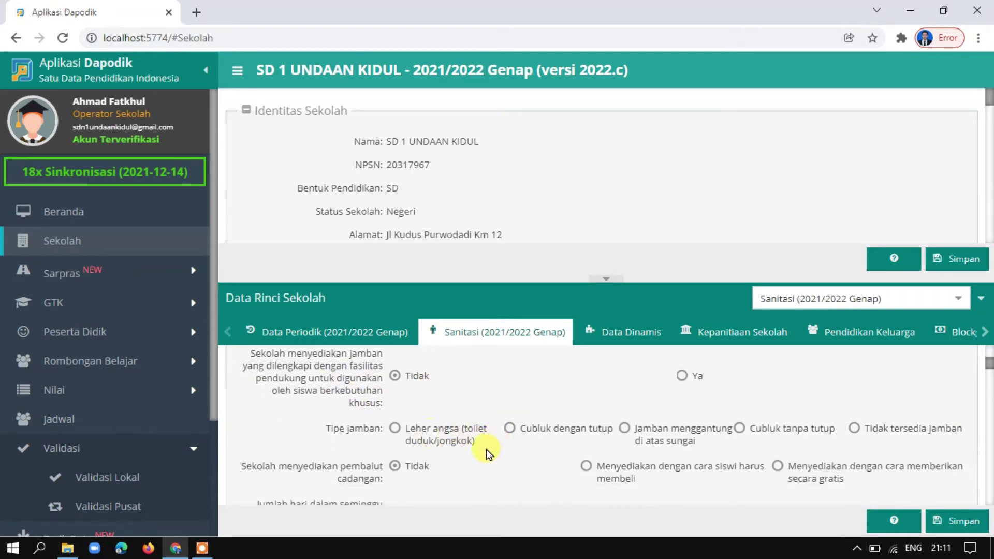
left_click(396, 429)
Set soap and running water at the handwashing places to Ya and answer the toilet wastewater drainage question
scroll(316, 419, "down", 1)
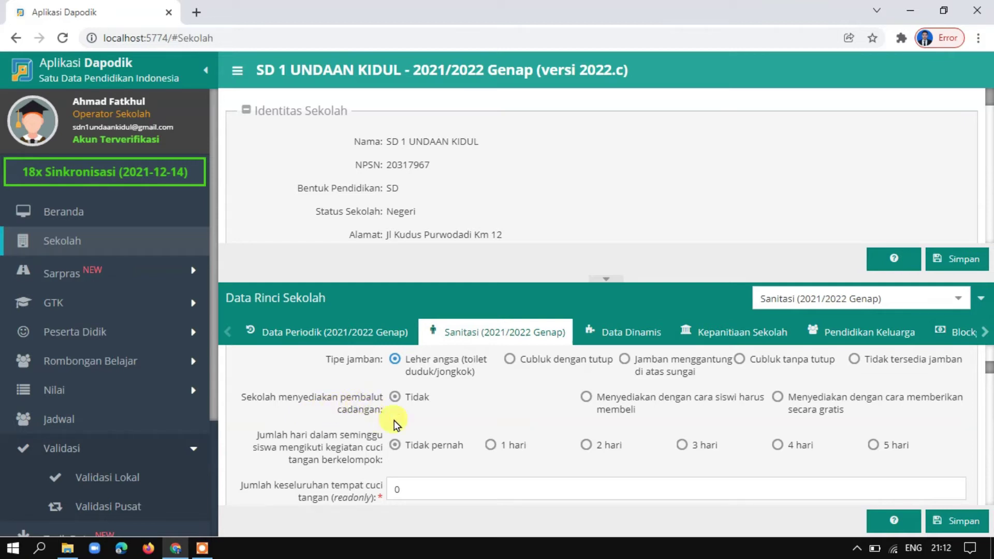
scroll(312, 433, "down", 1)
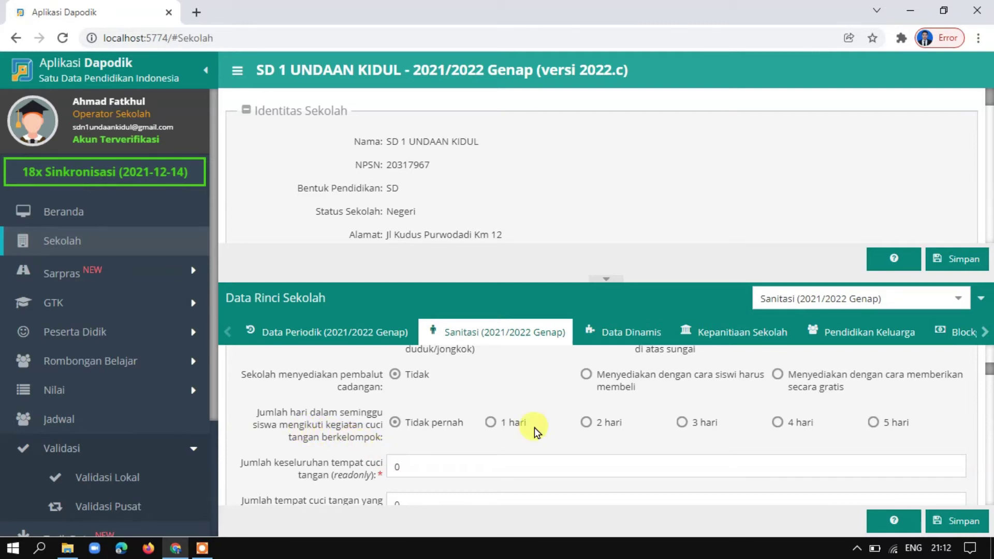
scroll(477, 444, "down", 3)
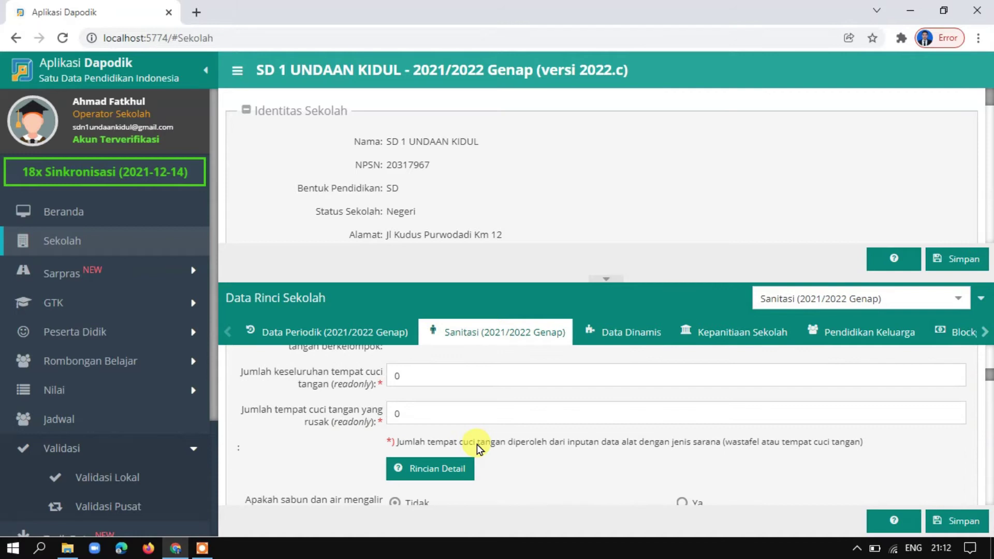
left_click(408, 375)
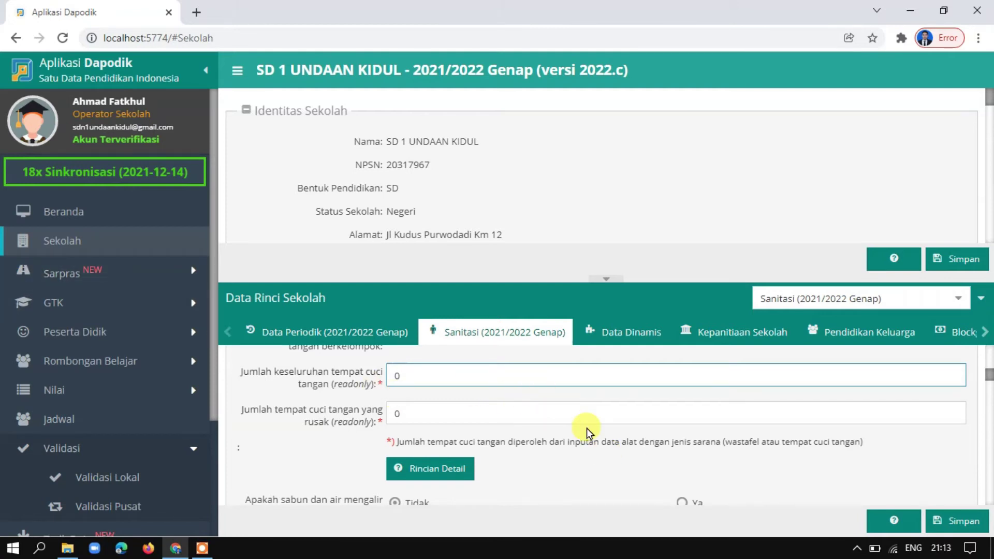
scroll(586, 427, "down", 1)
scroll(586, 427, "down", 1)
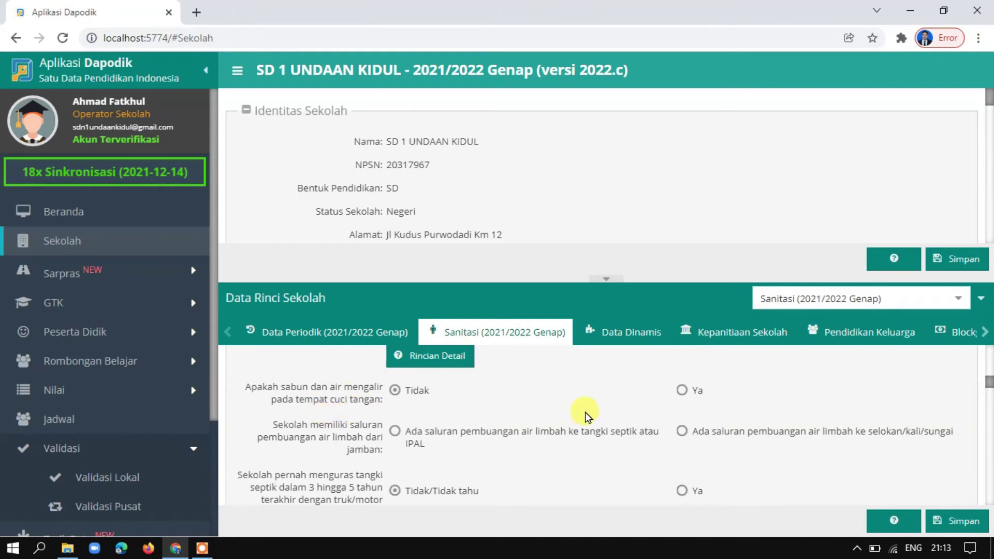
left_click(682, 391)
left_click(682, 432)
left_click(439, 446)
scroll(564, 467, "down", 2)
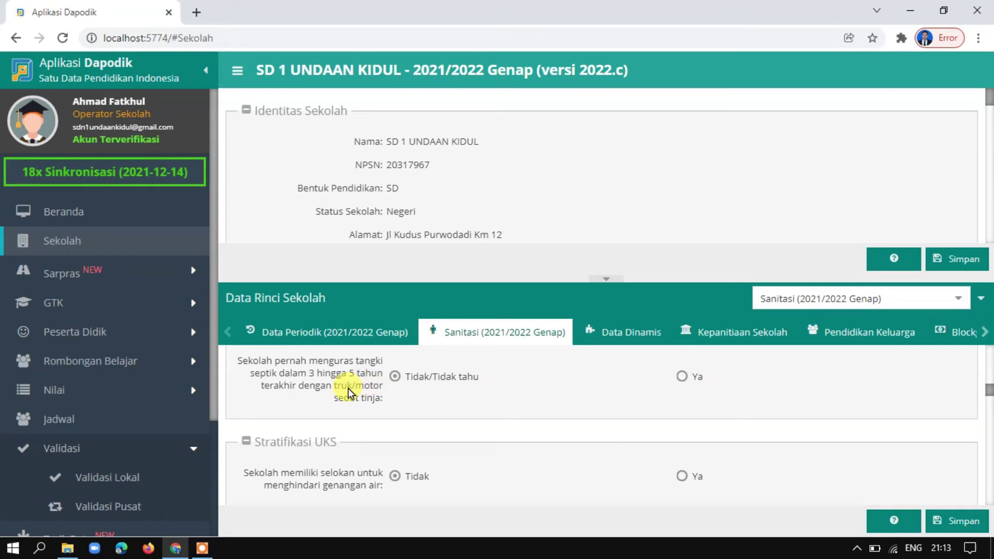
Set the septic tank emptying question and the drainage ditch question under Stratifikasi UKS to Ya
left_click(682, 377)
scroll(687, 412, "down", 1)
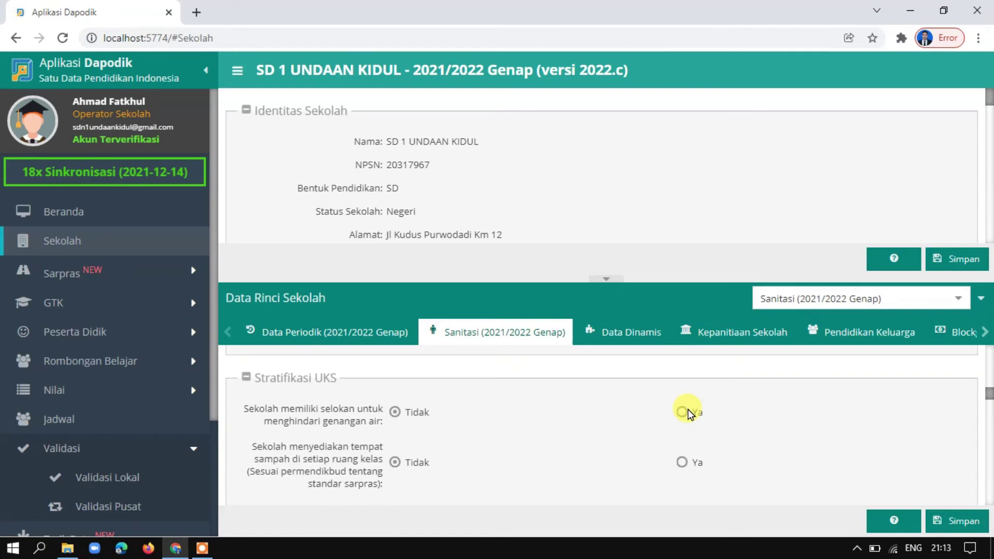
scroll(687, 413, "down", 1)
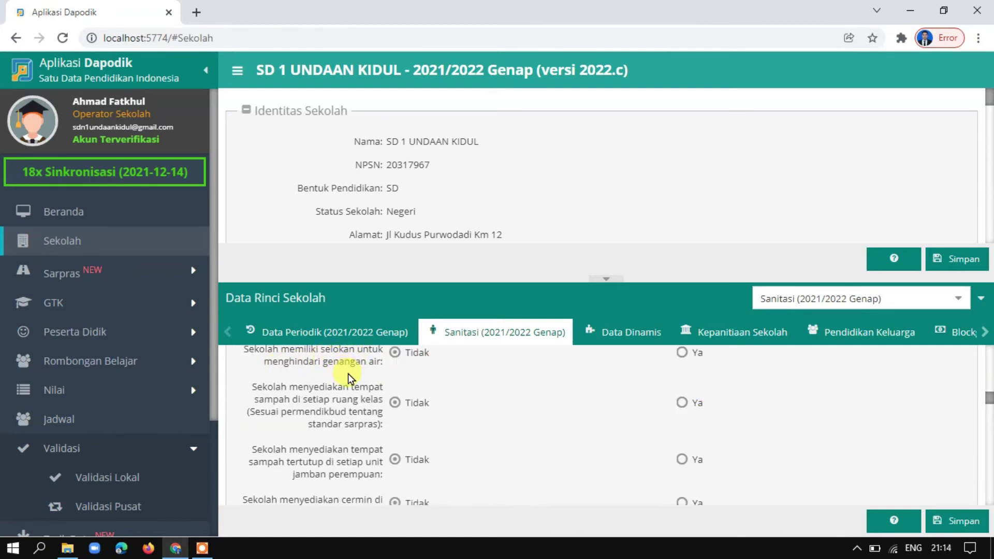
scroll(428, 404, "up", 1)
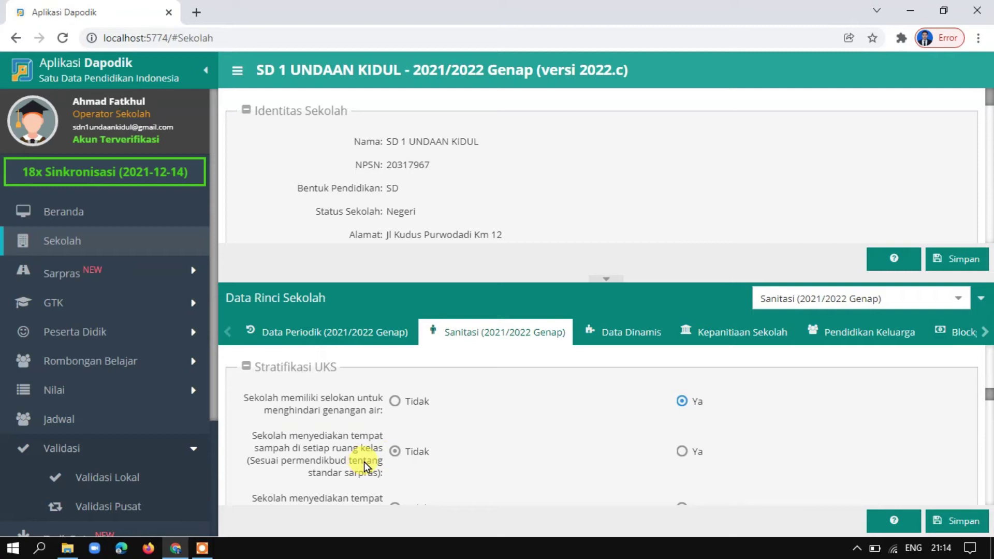
Set trash bins in every classroom and covered trash bins in every female toilet unit to Ya
left_click(681, 451)
scroll(467, 401, "down", 2)
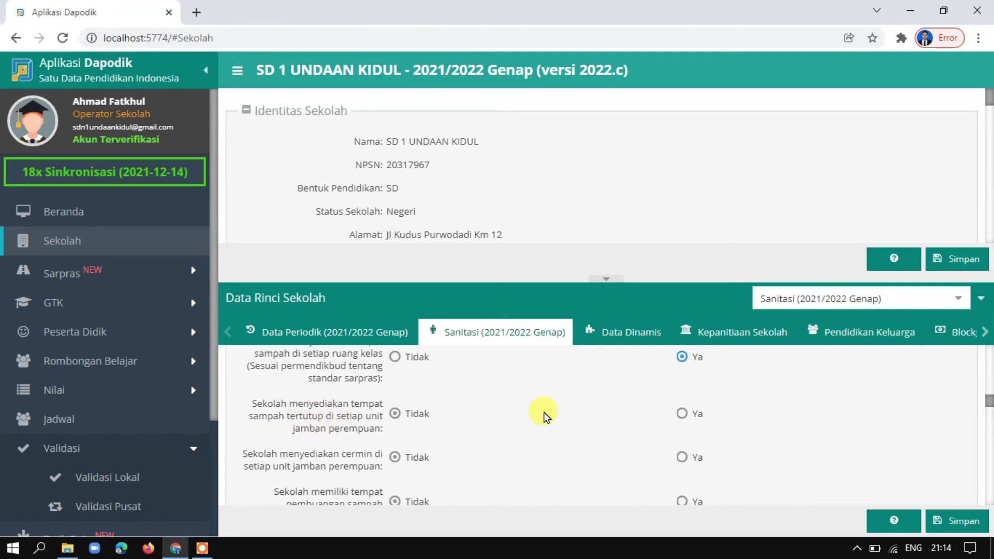
left_click(682, 415)
scroll(683, 418, "down", 1)
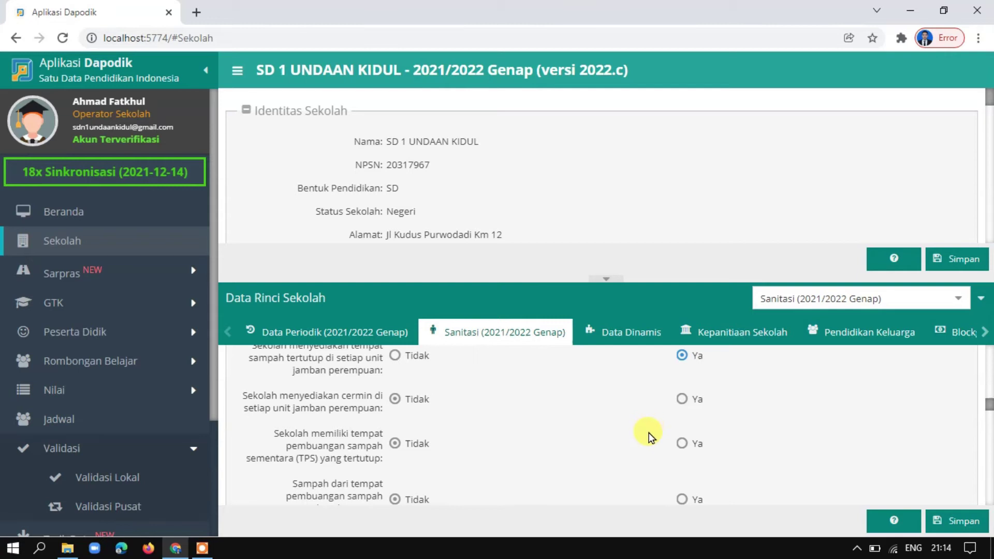
Set routine collection of waste from the temporary dump and planning and budgeting for sanitation maintenance to Ya
scroll(651, 437, "down", 1)
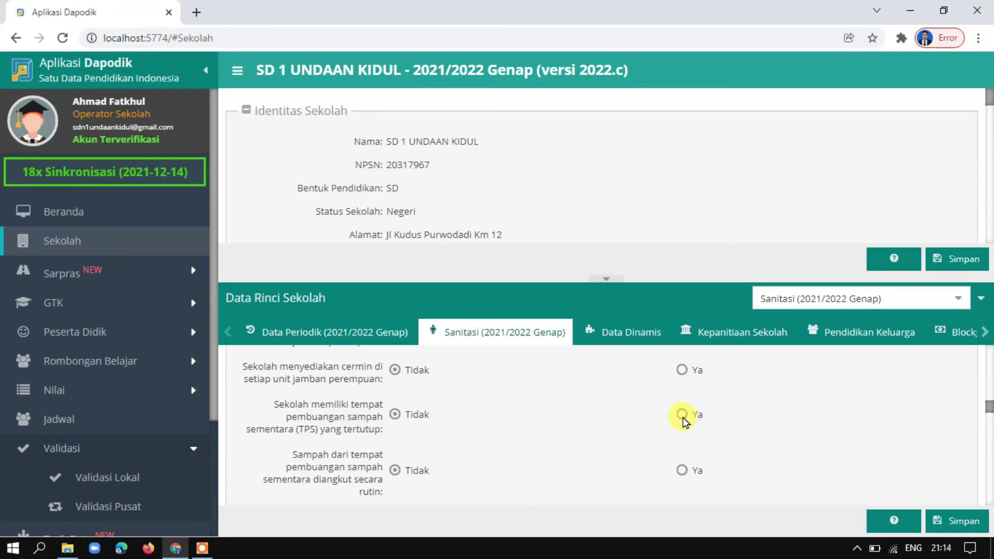
scroll(682, 417, "down", 2)
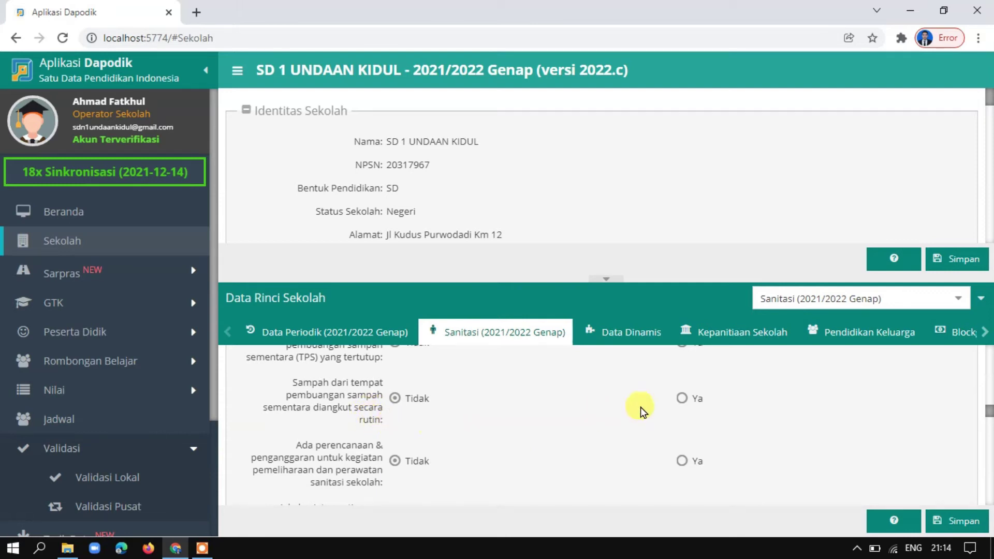
left_click(681, 399)
scroll(639, 444, "down", 1)
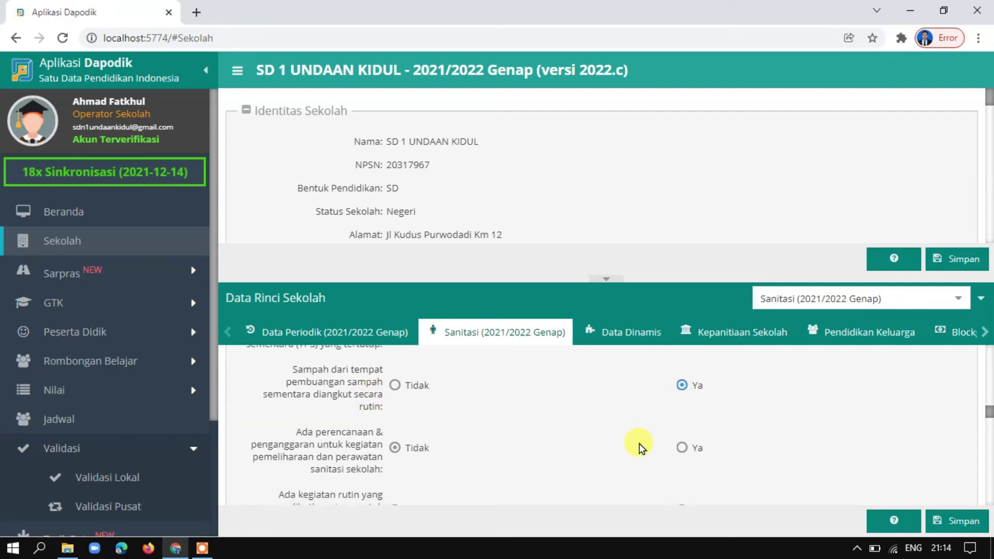
left_click(686, 441)
scroll(686, 441, "down", 1)
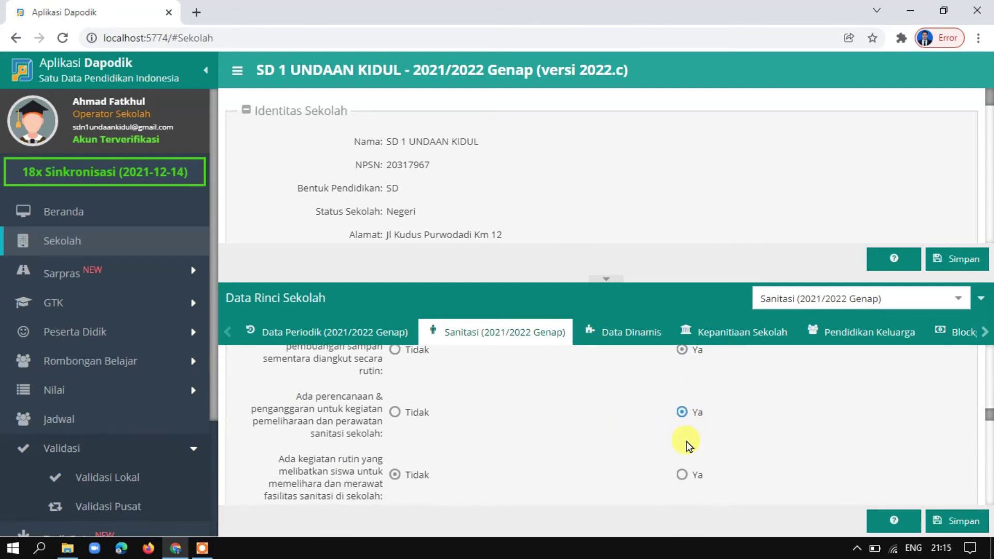
Set routine student sanitation activities to Ya and select outside partnerships with pemerintah daerah and puskesmas
scroll(686, 441, "down", 1)
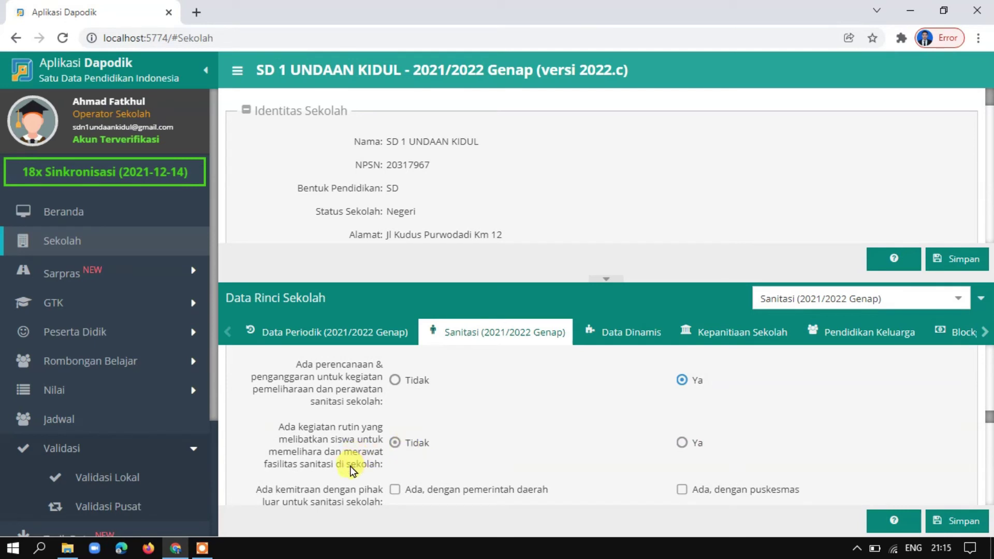
left_click(685, 444)
scroll(685, 445, "down", 1)
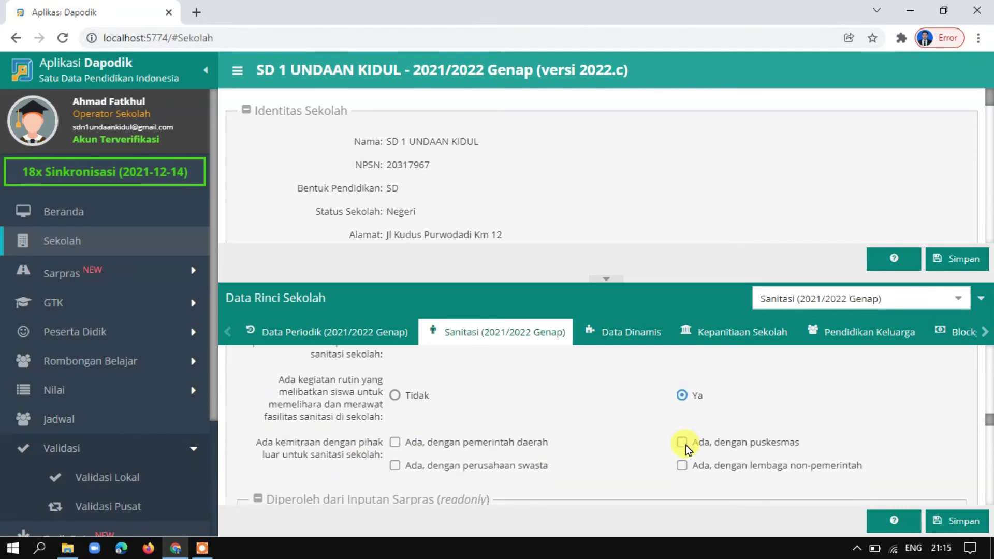
left_click(404, 444)
left_click(682, 441)
Answer the sanitation KIE questions before Keamanan pangan, setting KIE oleh guru and KIE di Toilet for Cuci tangan pakai sabun to Ya
scroll(746, 438, "down", 3)
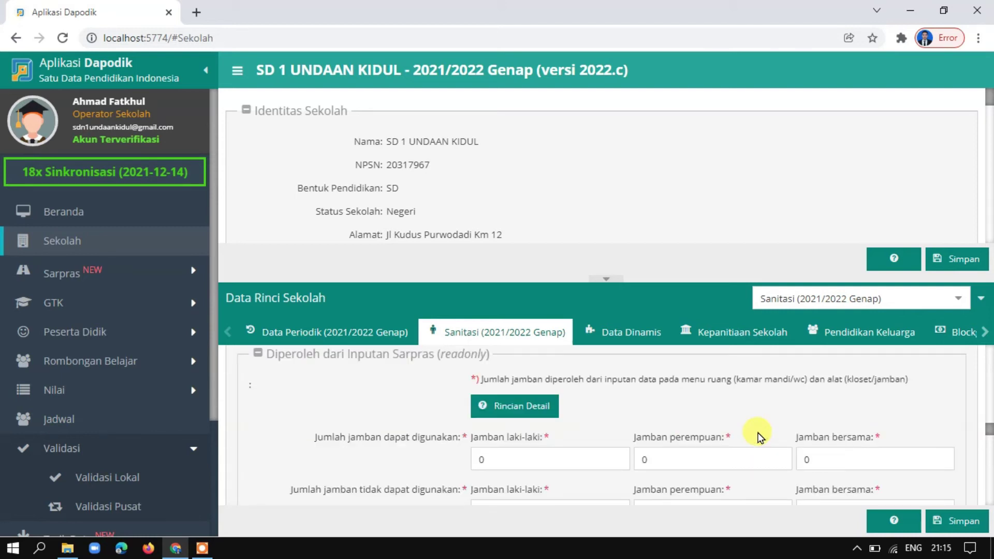
scroll(757, 435, "down", 1)
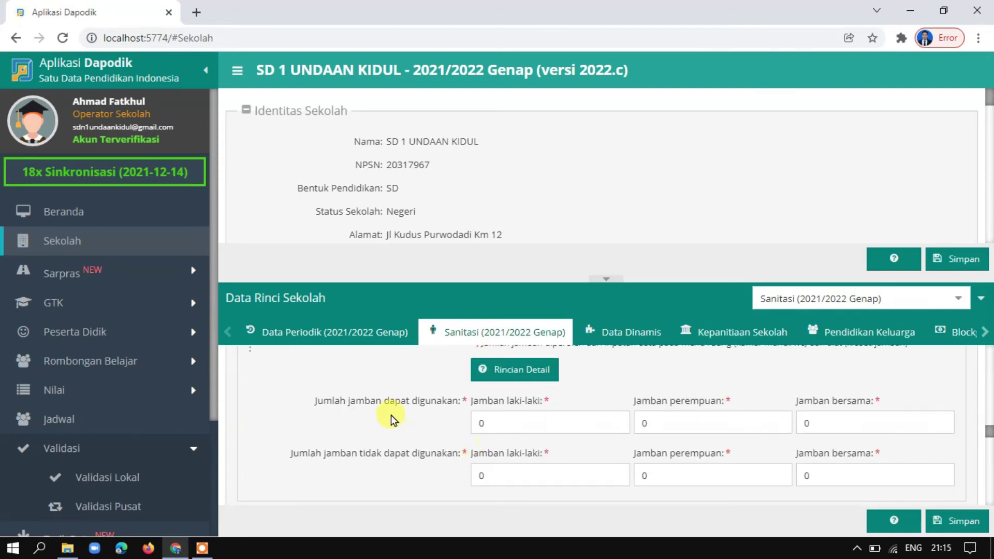
scroll(490, 426, "down", 1)
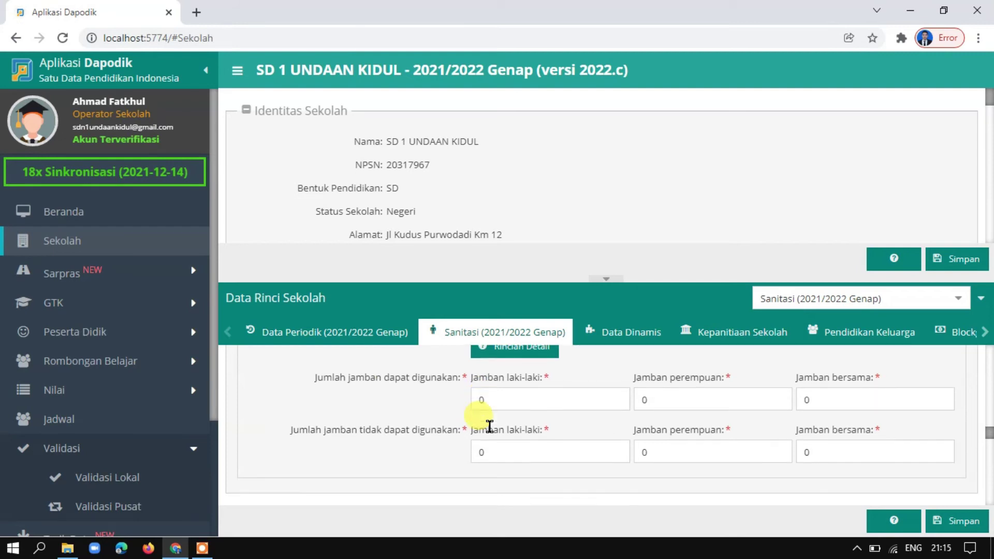
scroll(490, 428, "down", 1)
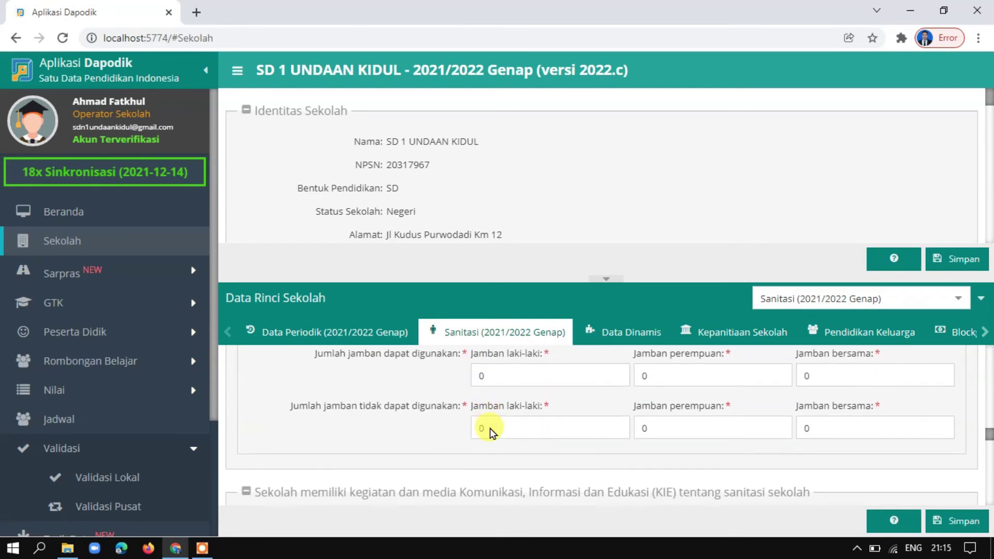
scroll(489, 426, "down", 3)
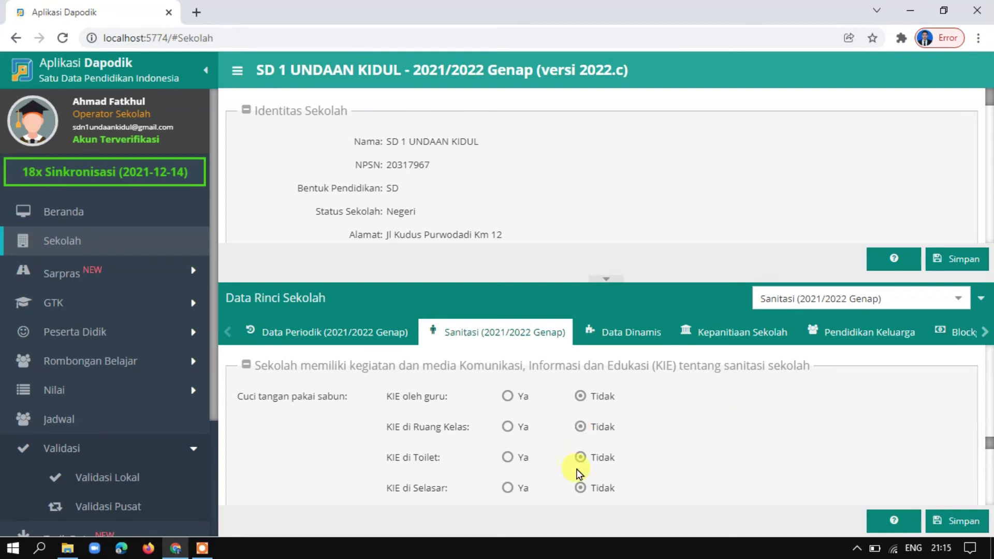
scroll(543, 437, "down", 2)
scroll(548, 466, "up", 1)
scroll(563, 440, "down", 1)
scroll(510, 416, "down", 2)
scroll(518, 451, "up", 1)
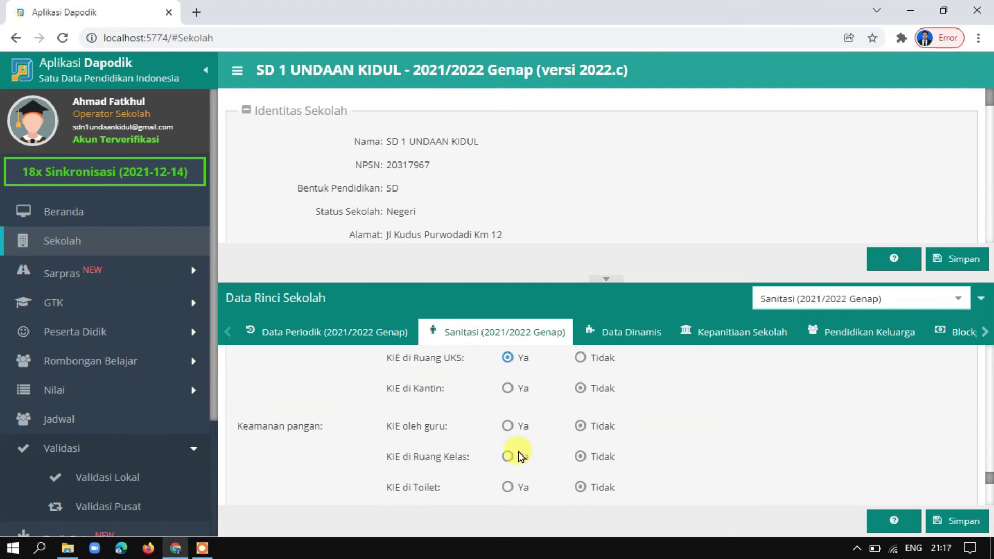
Answer the remaining KIE questions from Keamanan pangan to the end of the form, setting the last KIE di Ruang UKS to Ya
scroll(516, 480, "down", 2)
scroll(517, 480, "down", 1)
scroll(517, 481, "up", 1)
scroll(517, 481, "down", 1)
scroll(517, 480, "up", 1)
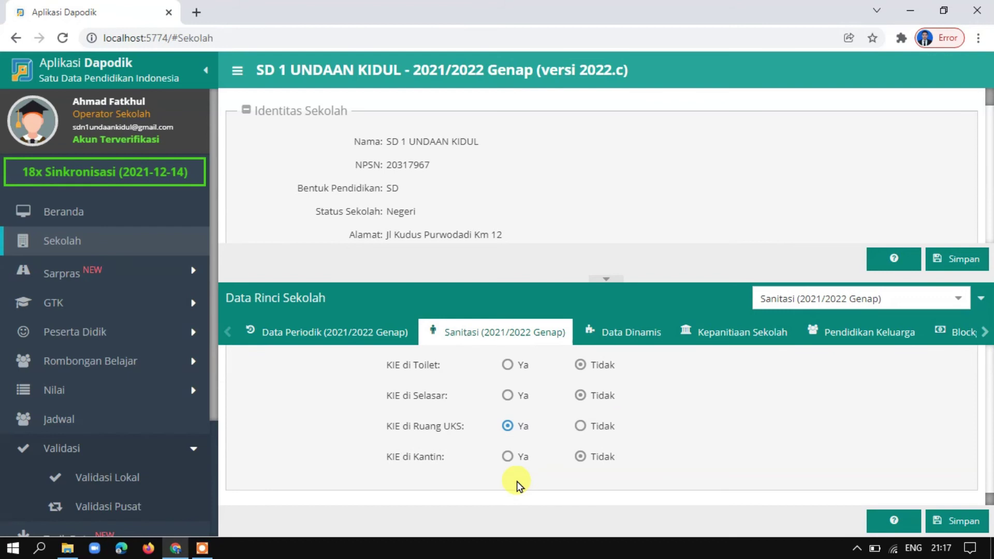
Review the KIE answers and save the Sanitasi (2021/2022 Genap) data
scroll(555, 367, "up", 3)
scroll(555, 367, "down", 3)
scroll(555, 368, "up", 6)
scroll(554, 367, "down", 1)
scroll(555, 367, "up", 1)
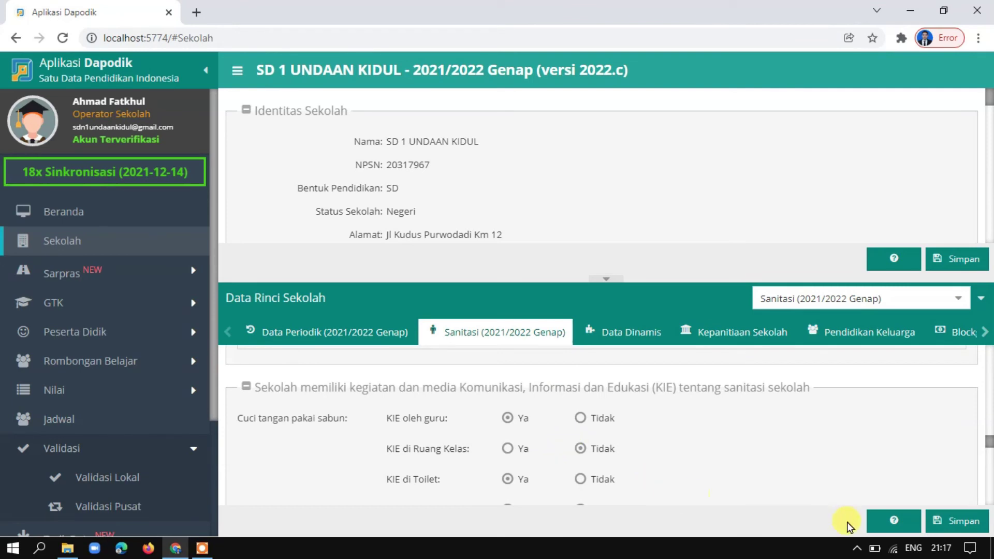
left_click(955, 521)
Refresh the Sekolah results in Validasi Lokal and load the Sarpras validation results
left_click(128, 480)
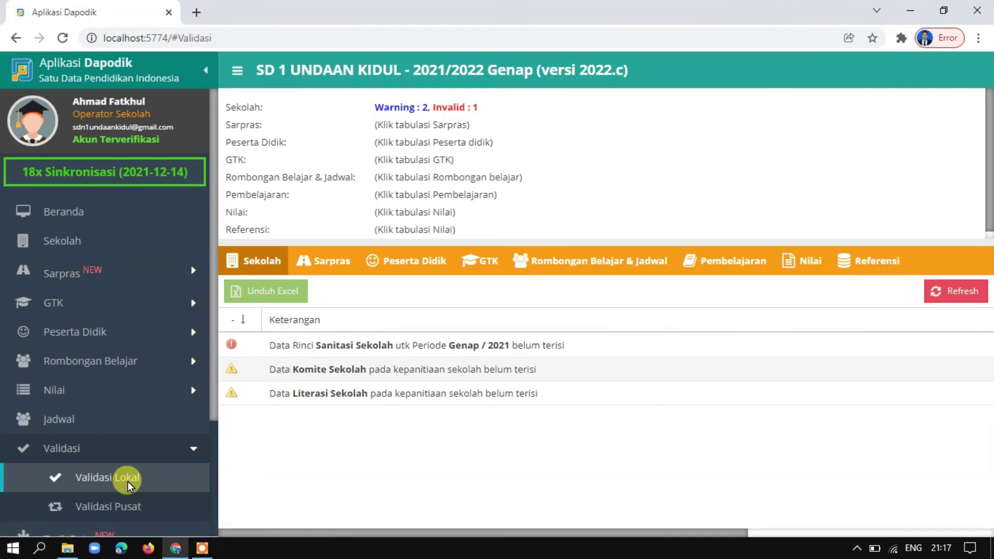
left_click(942, 301)
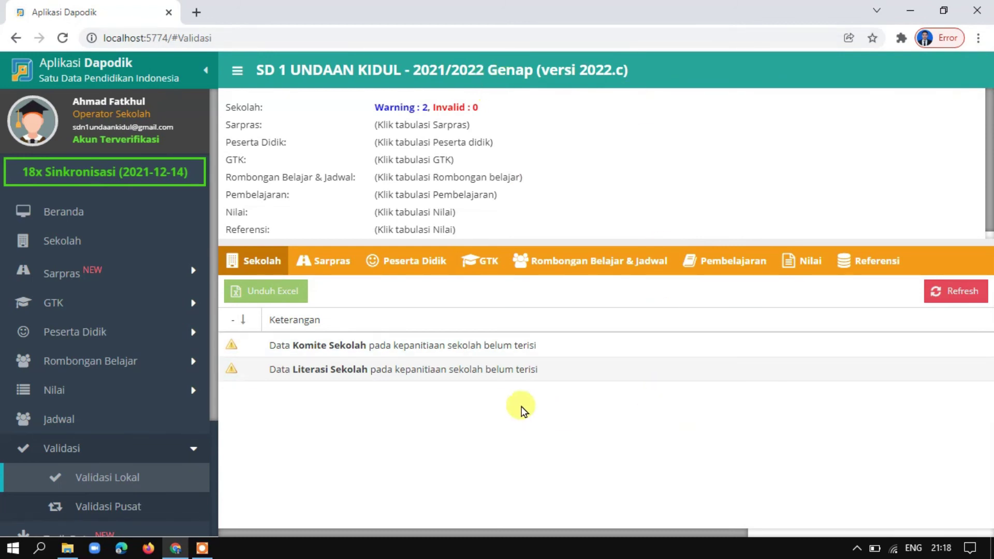
left_click(331, 262)
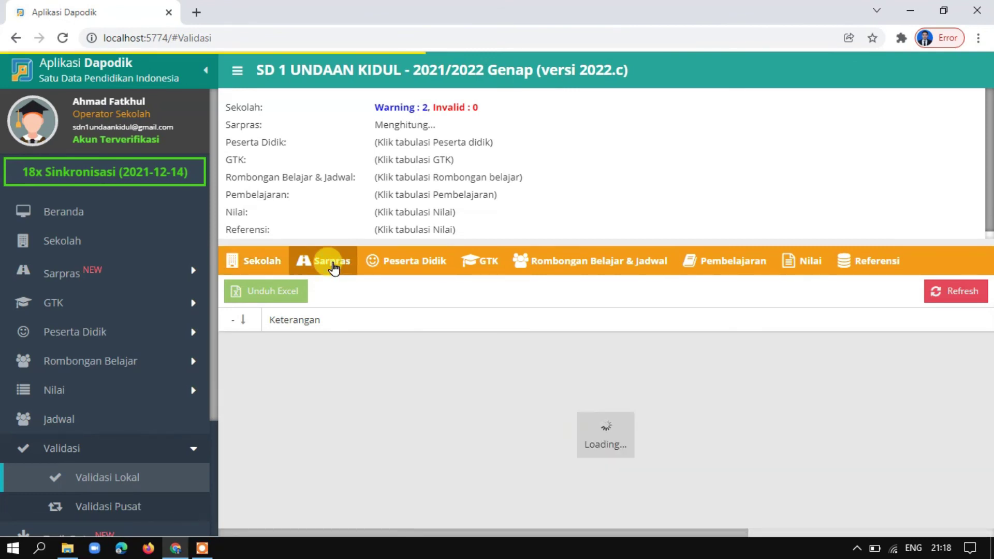